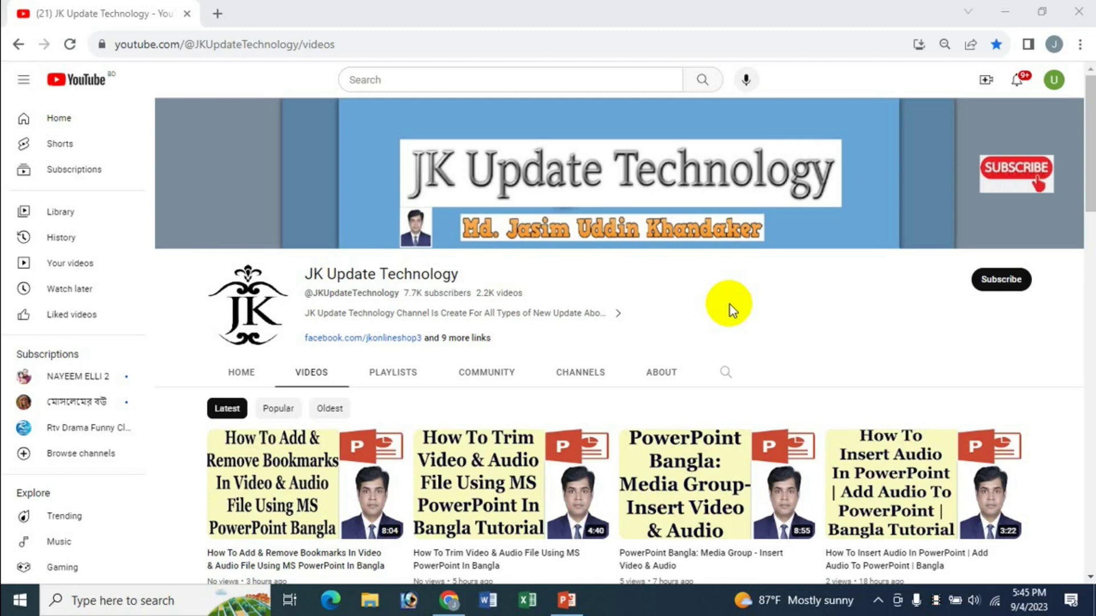
# Bring PowerPoint forward and open the Insert tab's Audio dropdown (Online Audio, Audio on My PC, Record Audio)
pyautogui.click(563, 608)
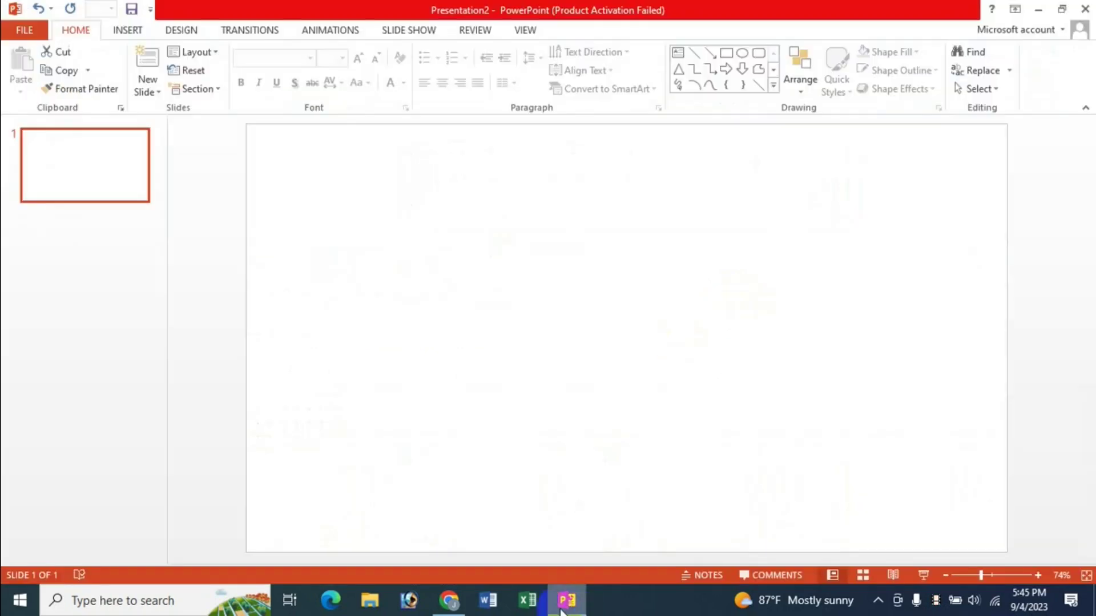
pyautogui.click(420, 341)
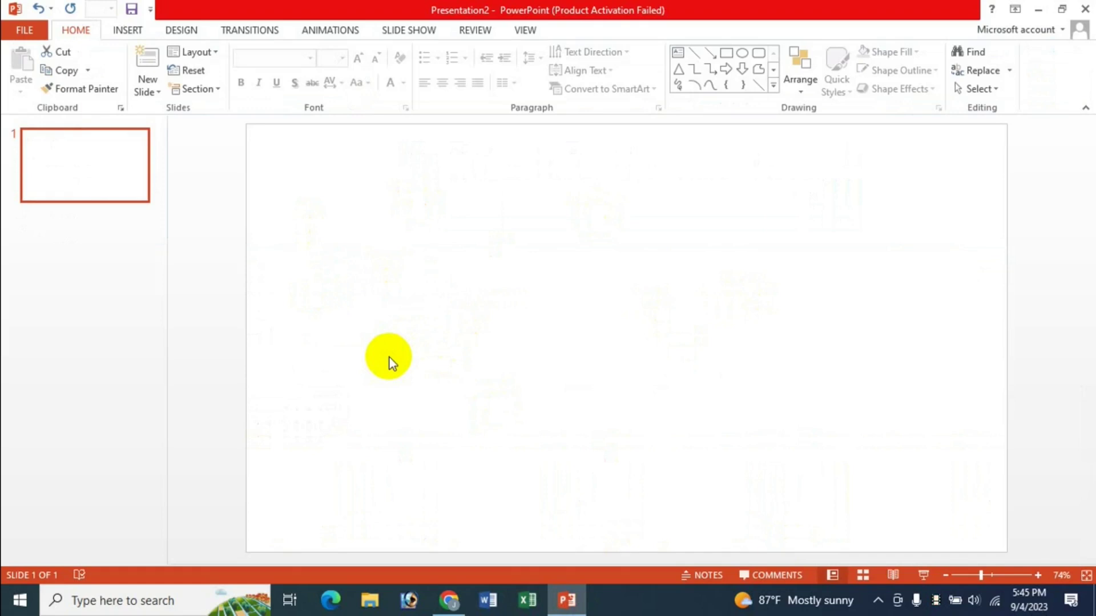
pyautogui.click(135, 34)
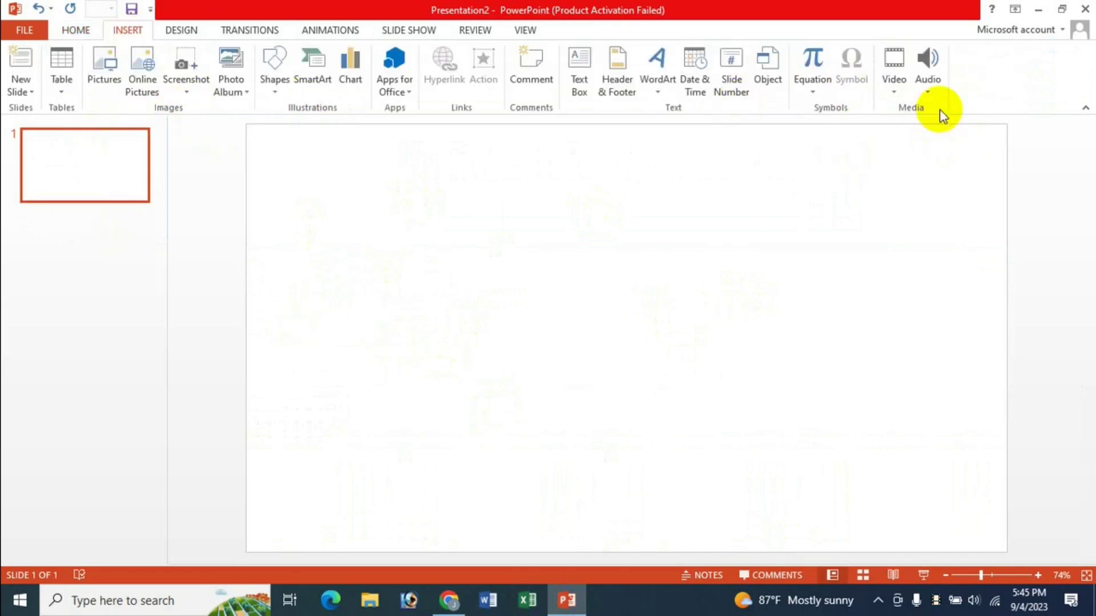
pyautogui.click(930, 94)
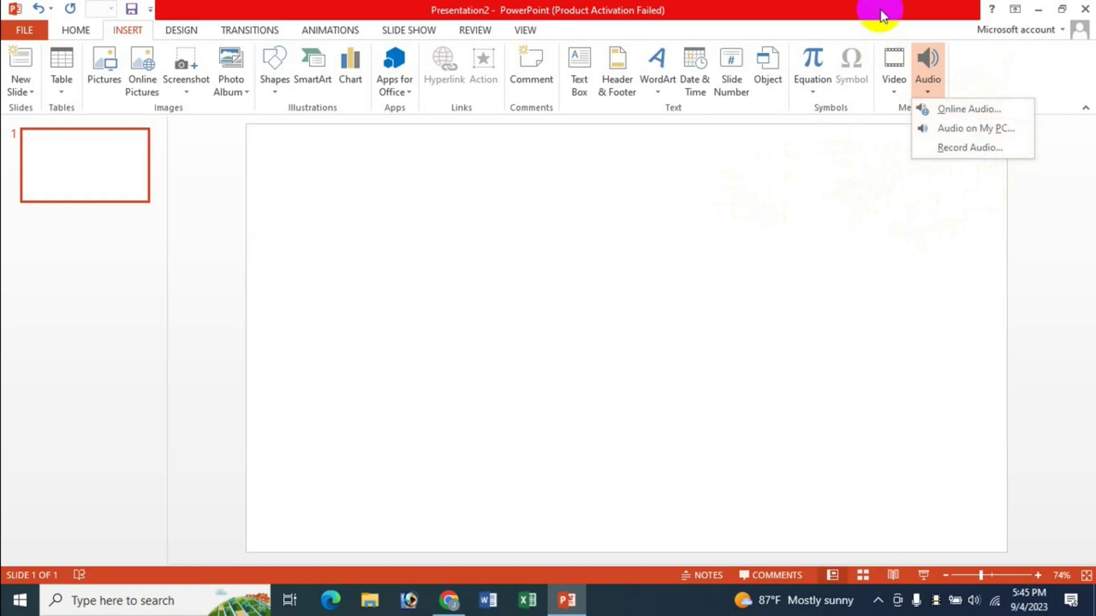
pyautogui.click(891, 67)
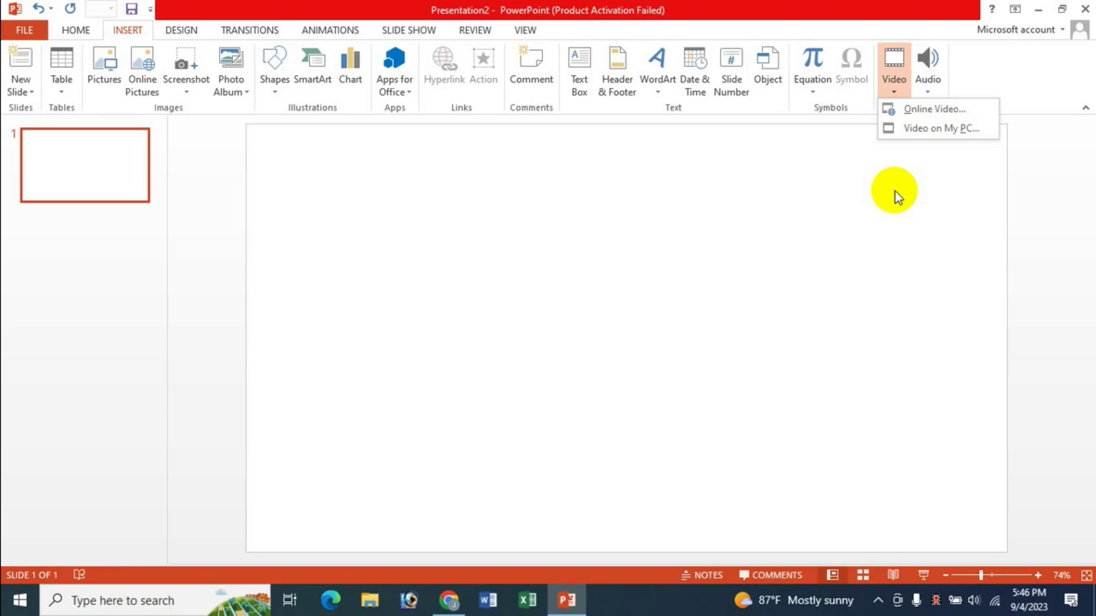
pyautogui.click(895, 191)
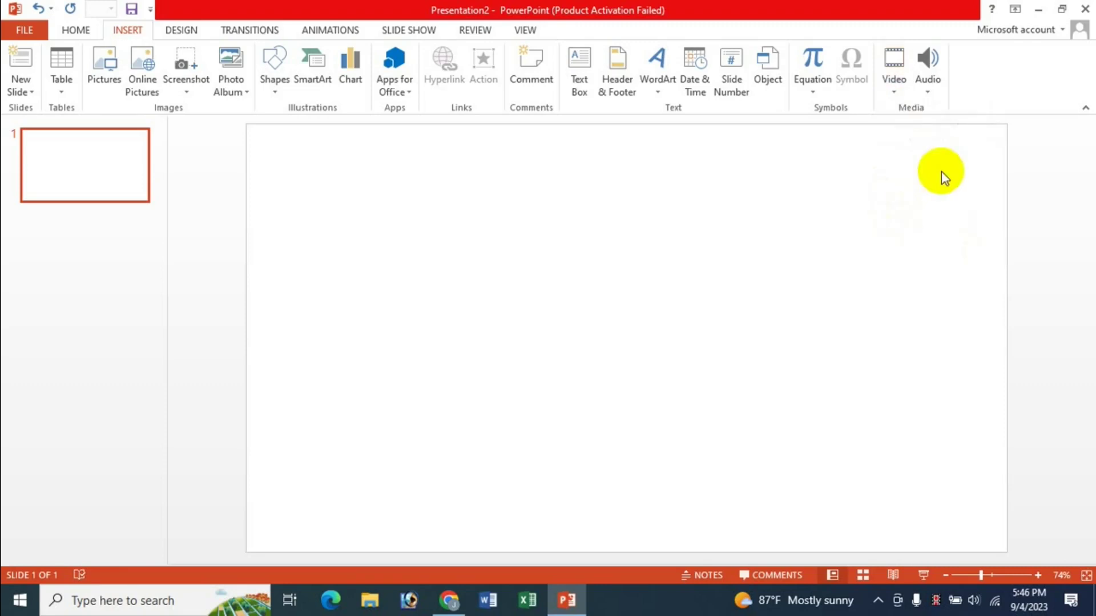
pyautogui.click(932, 94)
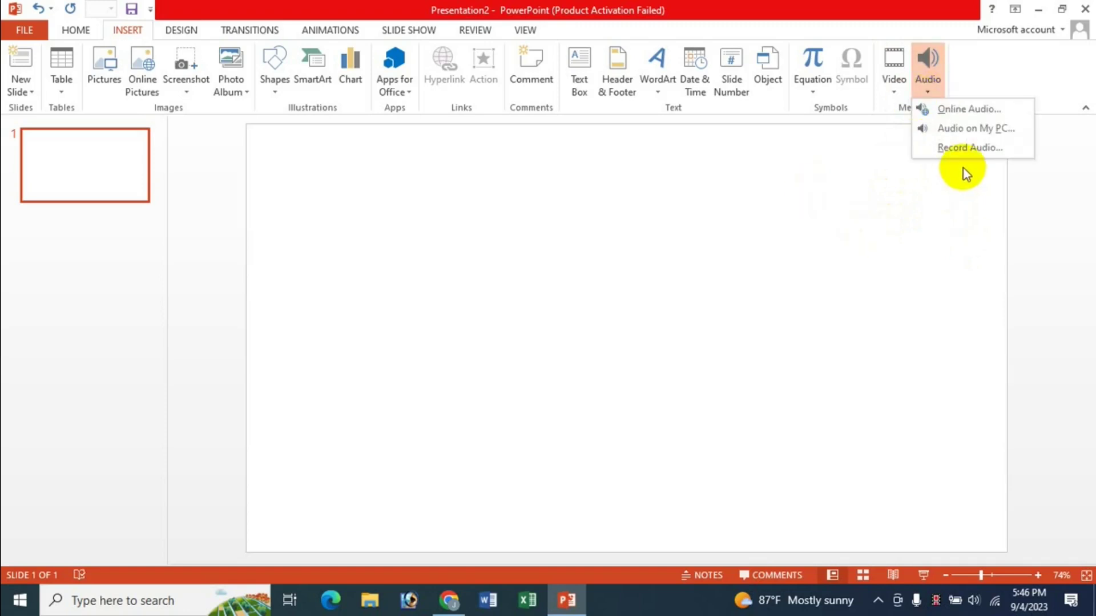
# Choose Record Audio and replace the default name 'Recorded Sound' with a custom recording name
pyautogui.click(968, 148)
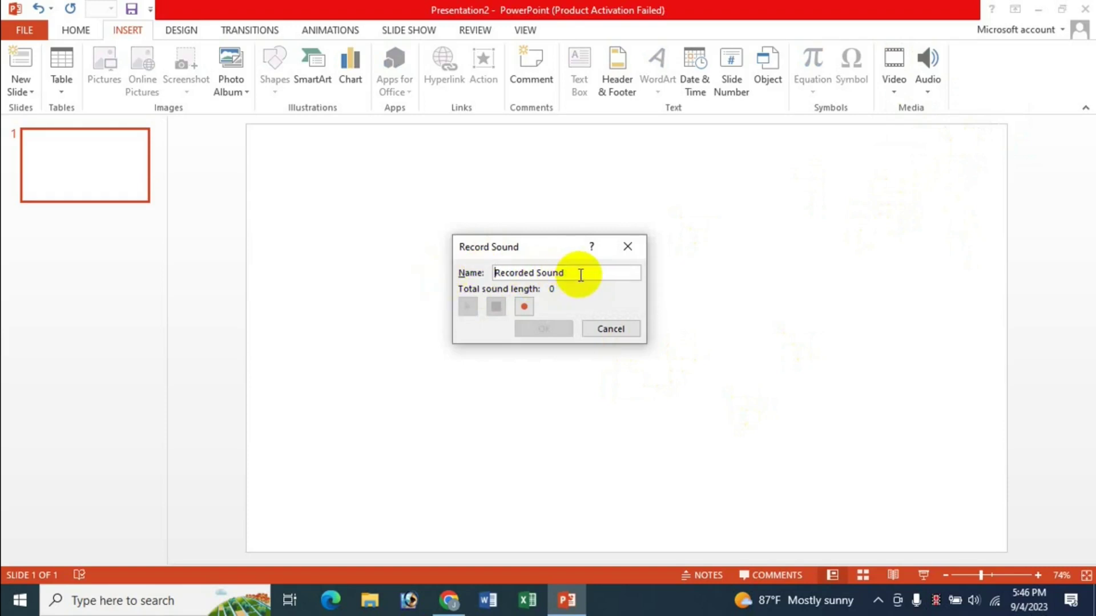
pyautogui.moveTo(579, 273); pyautogui.dragTo(471, 273)
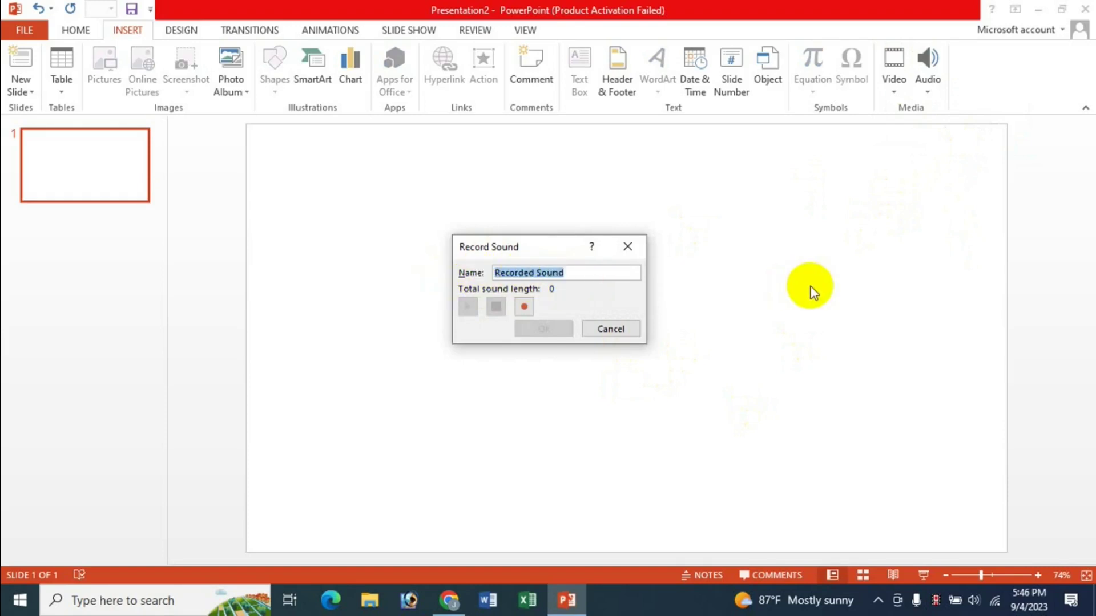
pyautogui.press('BackSpace')
pyautogui.write('j')
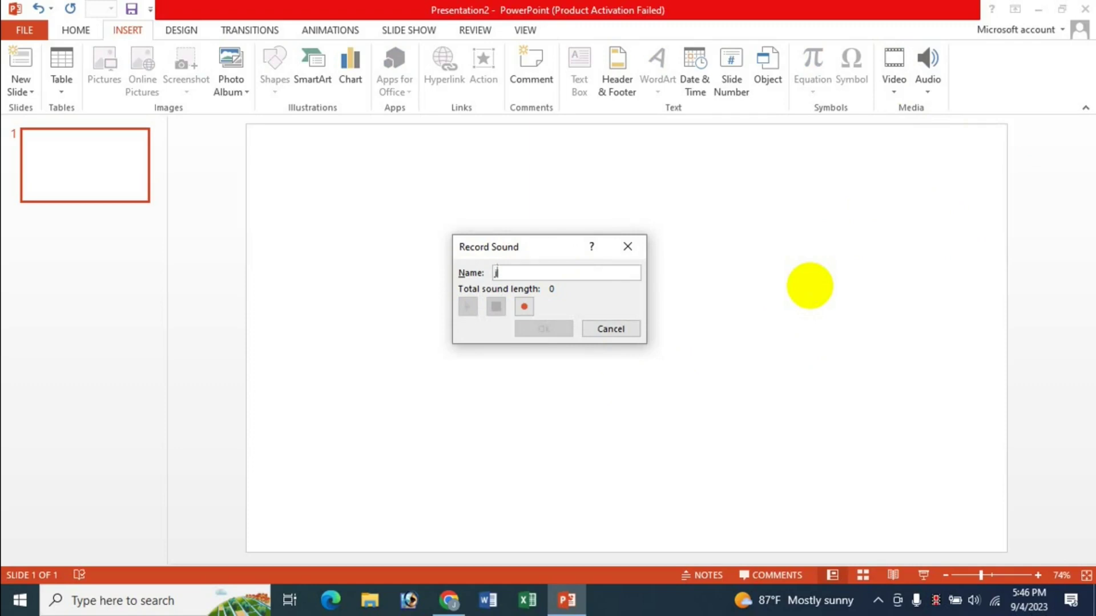
pyautogui.write('asim')
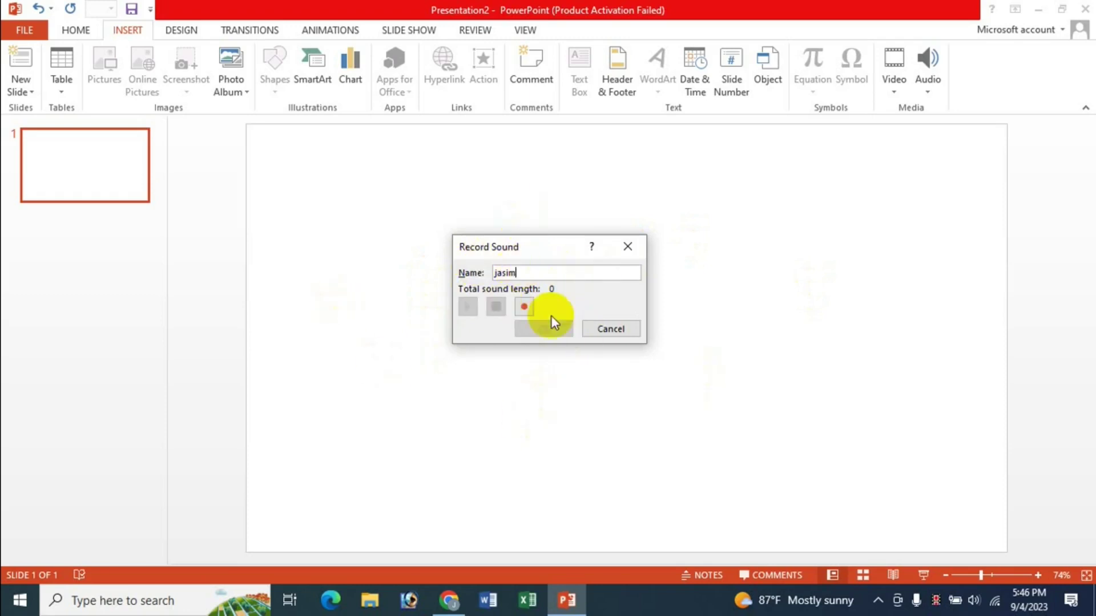
# Record 16 seconds of narration, play it back briefly, then confirm with OK to insert it
pyautogui.click(523, 307)
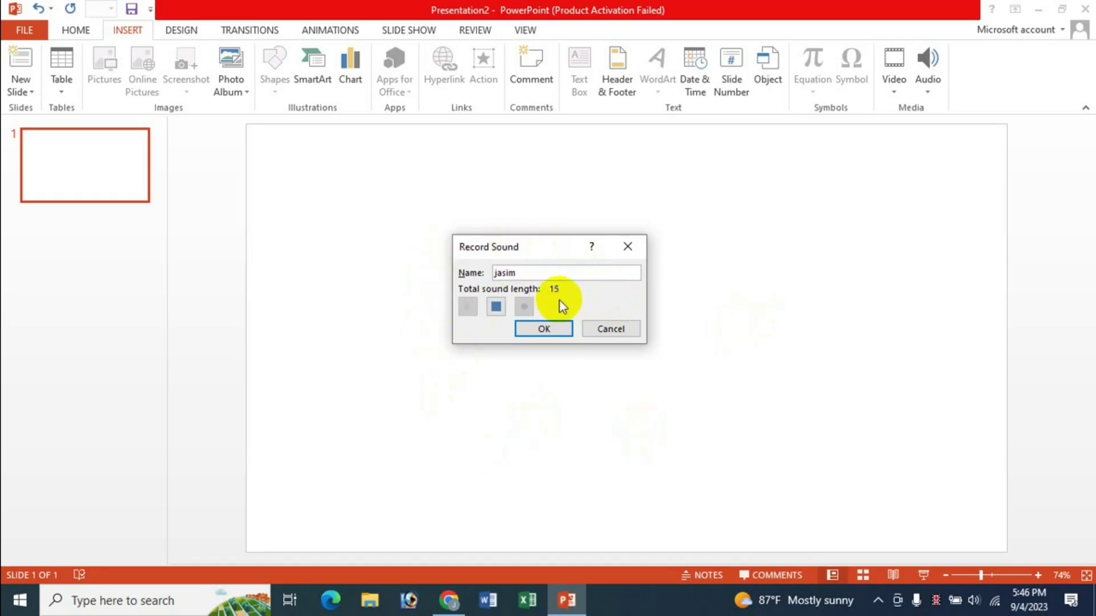
pyautogui.click(496, 307)
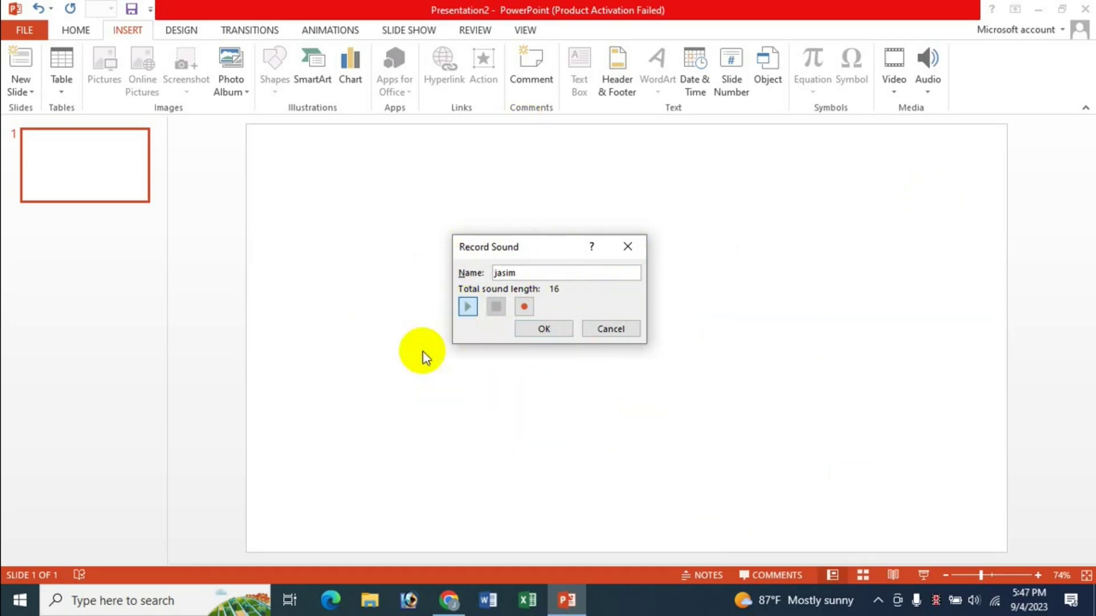
pyautogui.click(468, 307)
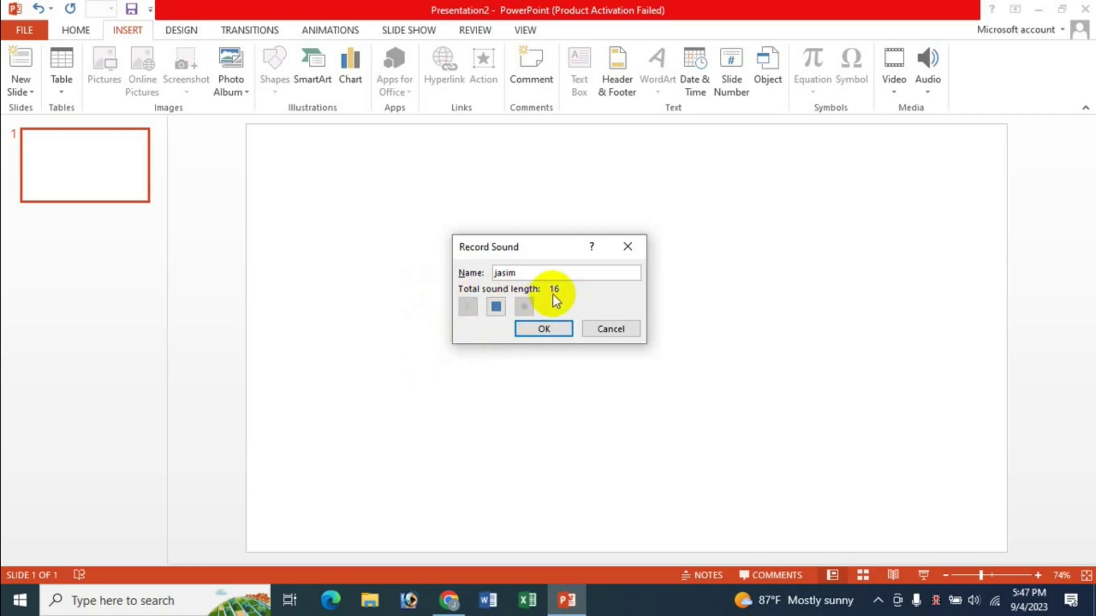
pyautogui.click(496, 308)
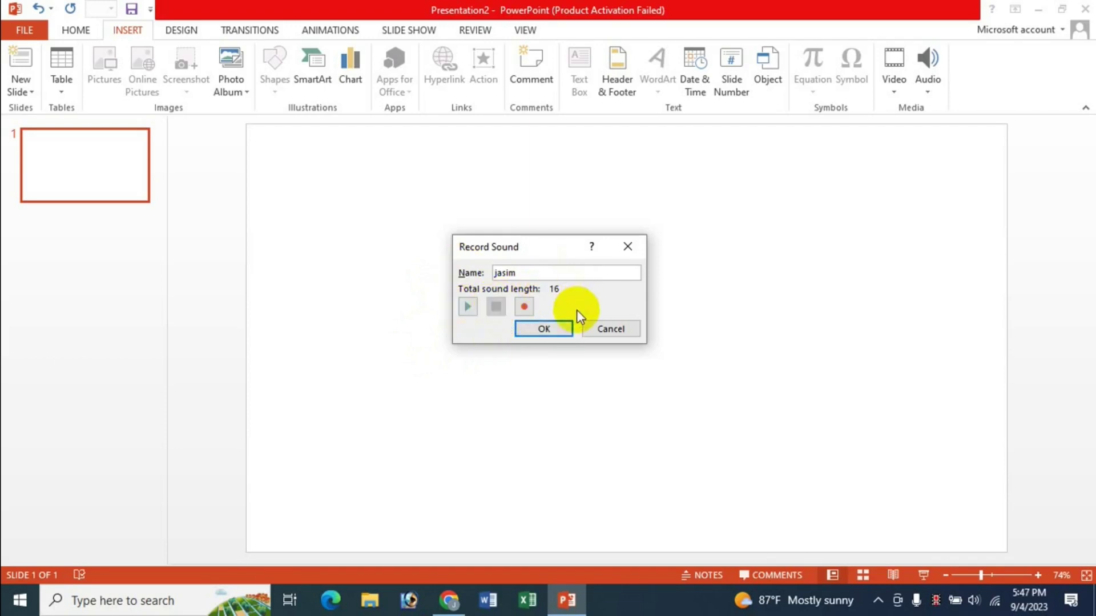
pyautogui.click(538, 331)
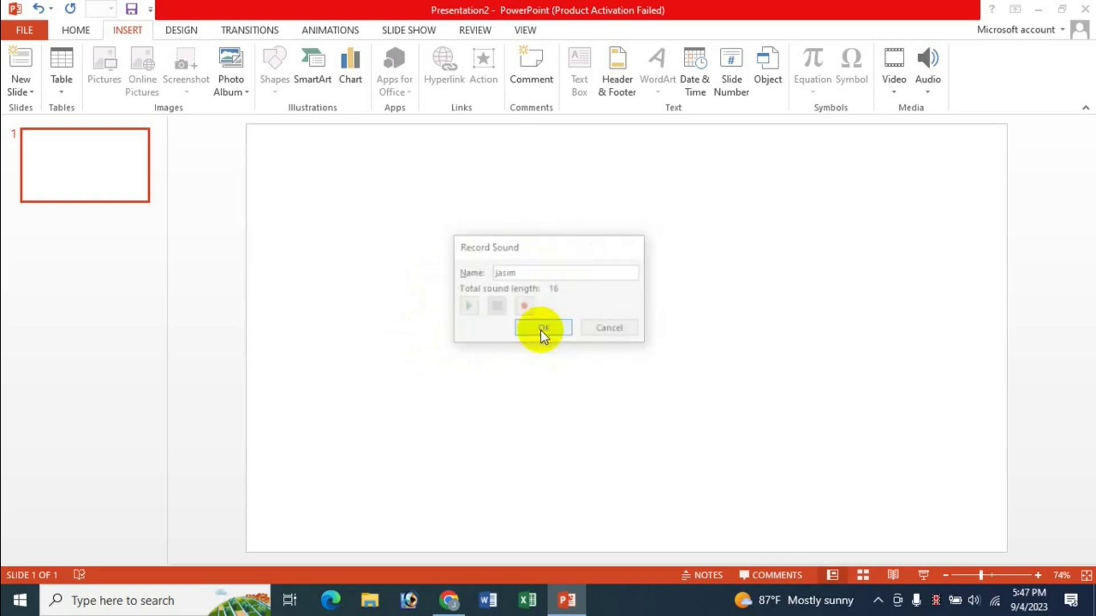
# Play the inserted narration, pause it at 00:08.68, and drag the speaker icon left toward the centre
pyautogui.click(633, 339)
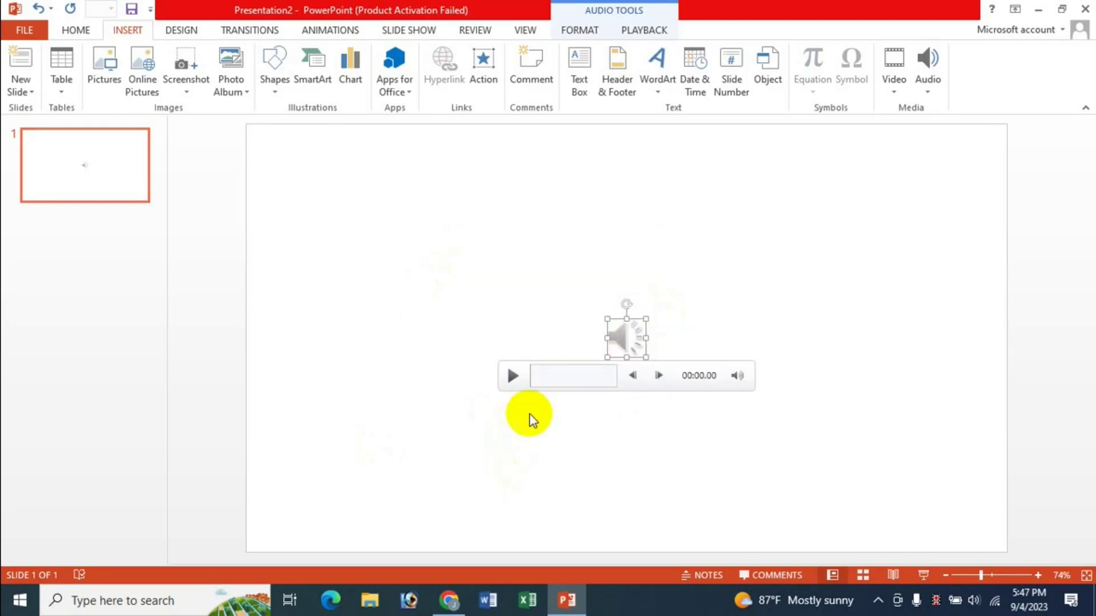
pyautogui.click(512, 376)
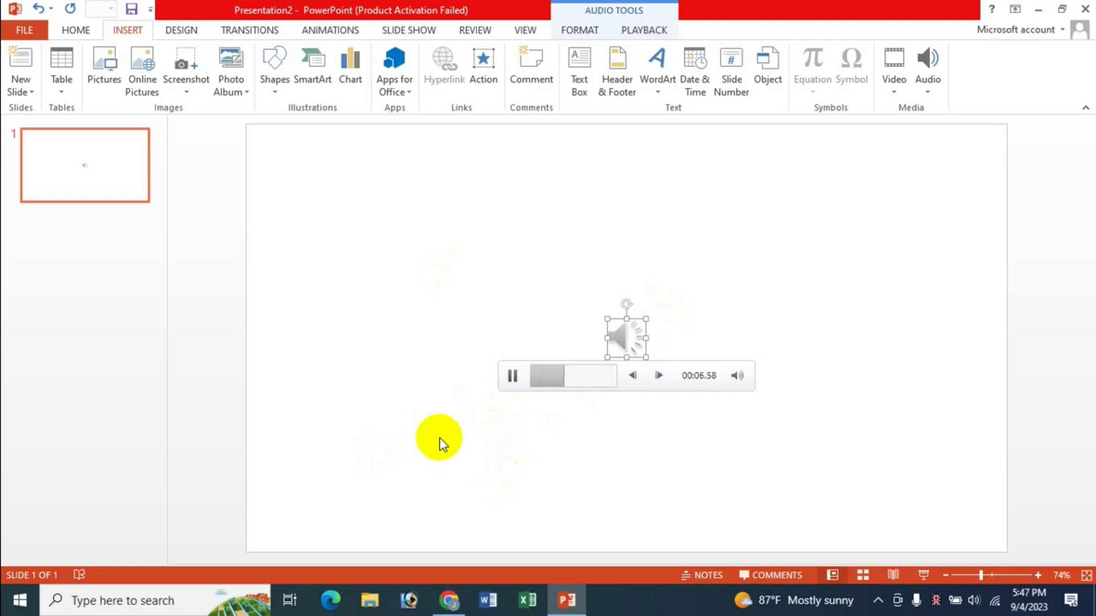
pyautogui.click(512, 378)
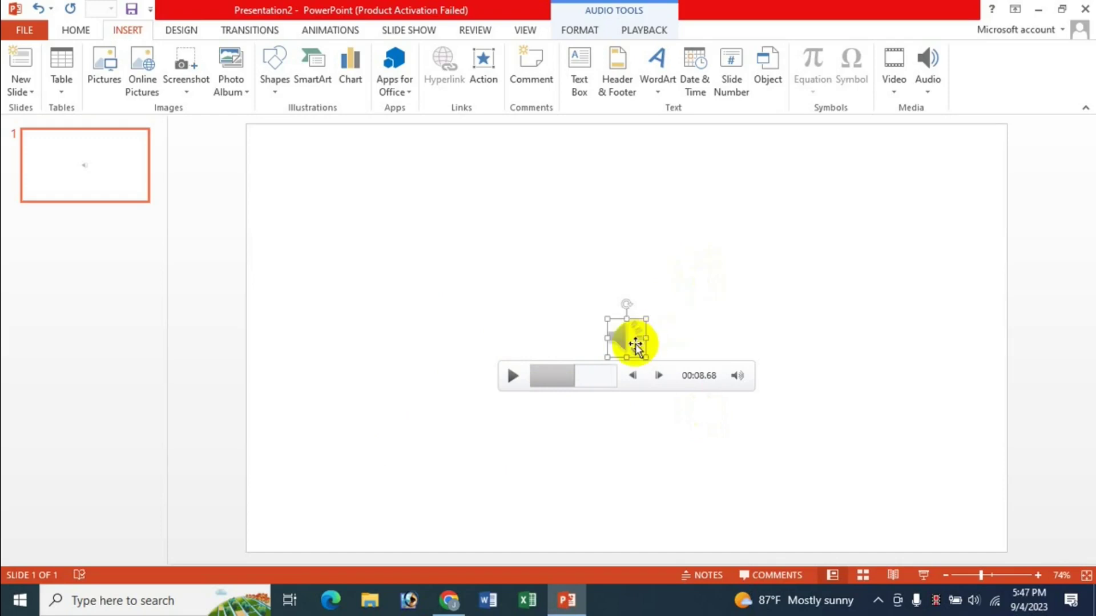
pyautogui.moveTo(630, 342); pyautogui.dragTo(594, 325)
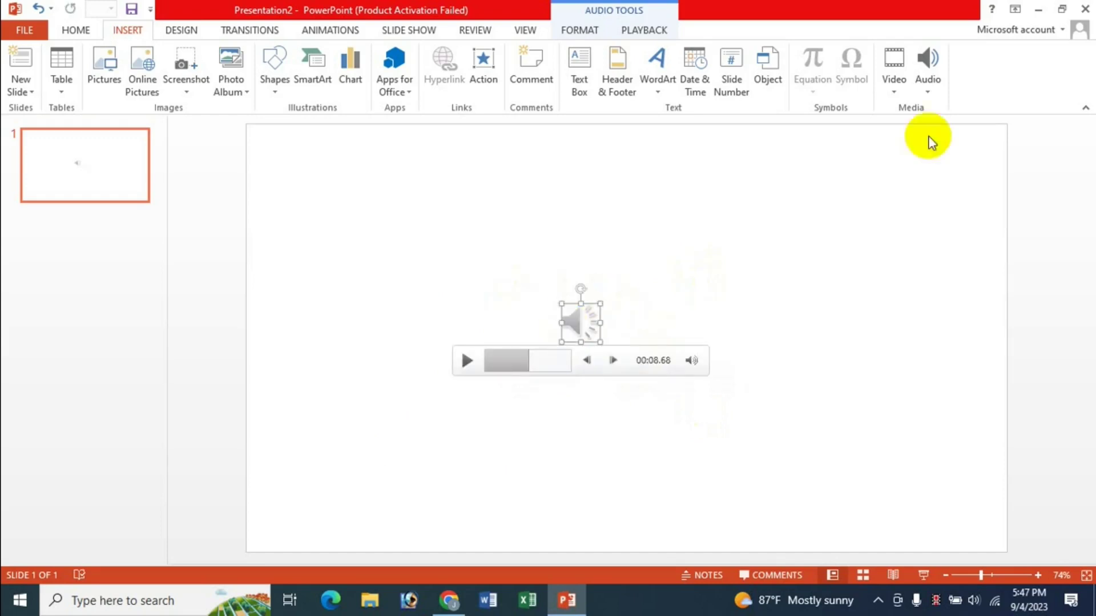
pyautogui.click(932, 93)
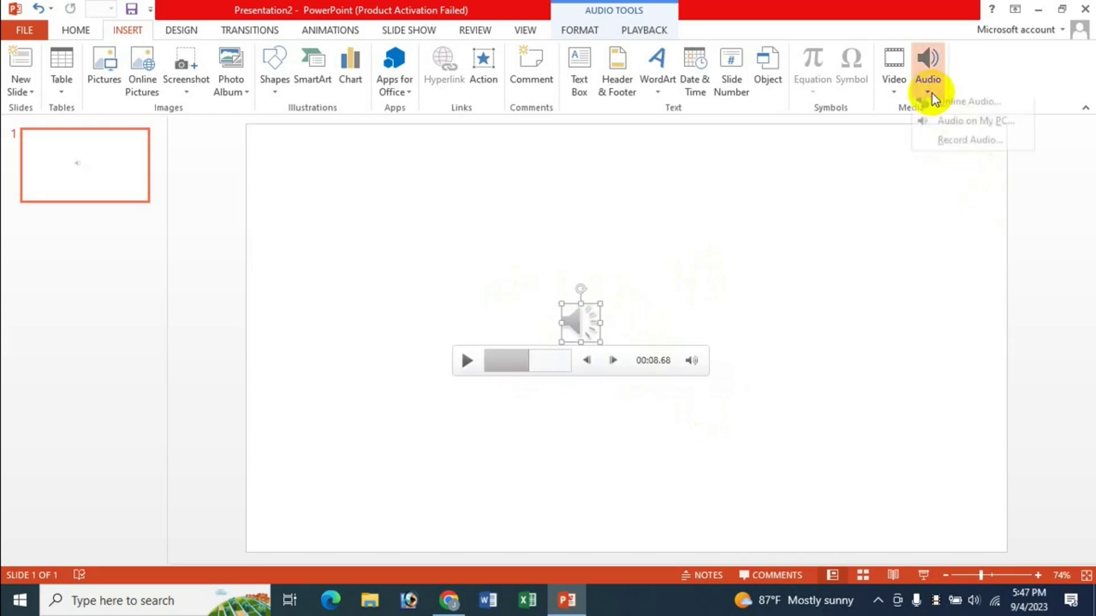
pyautogui.click(963, 122)
pyautogui.click(669, 369)
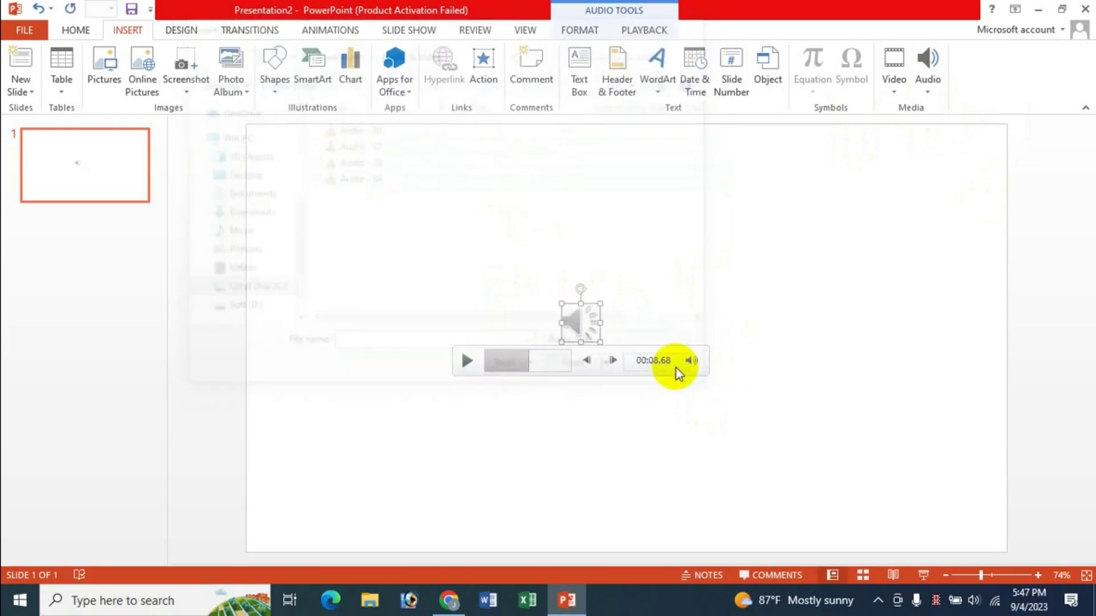
pyautogui.click(930, 91)
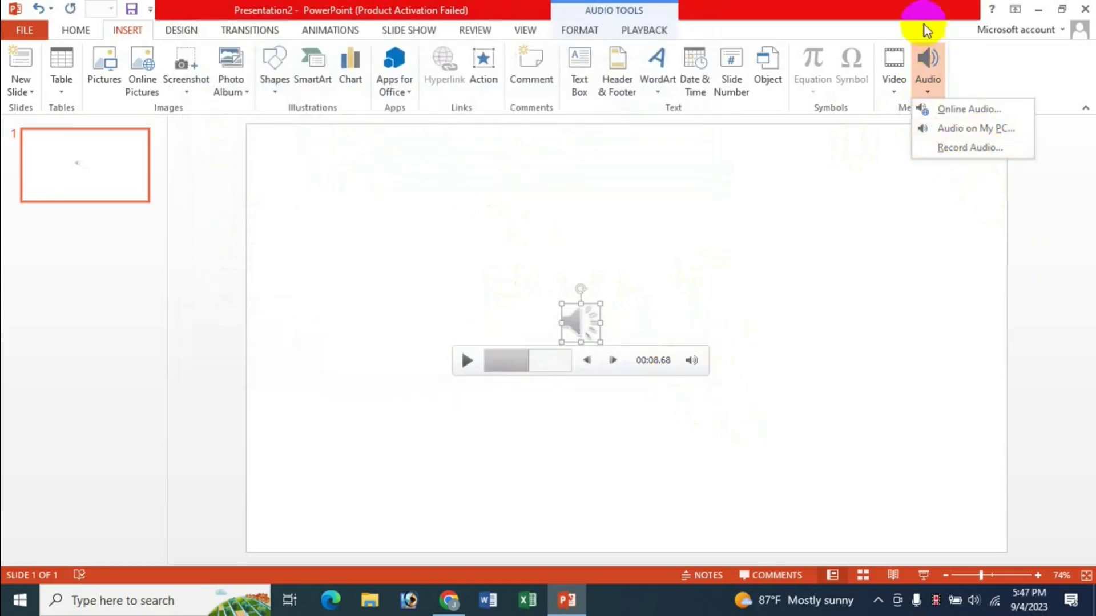
pyautogui.click(799, 28)
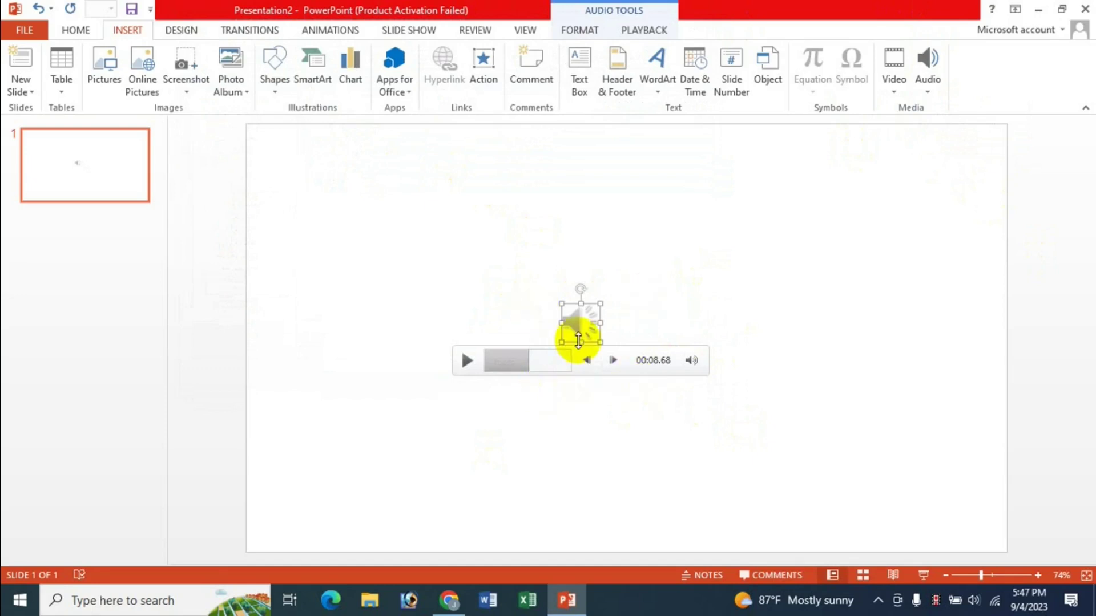
pyautogui.click(657, 29)
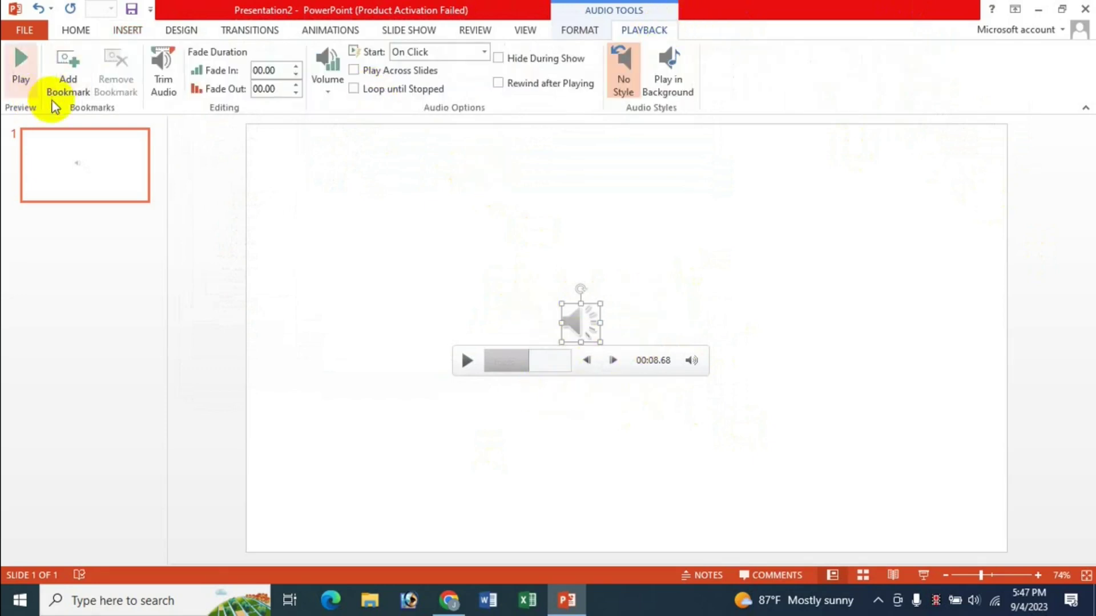
pyautogui.click(579, 31)
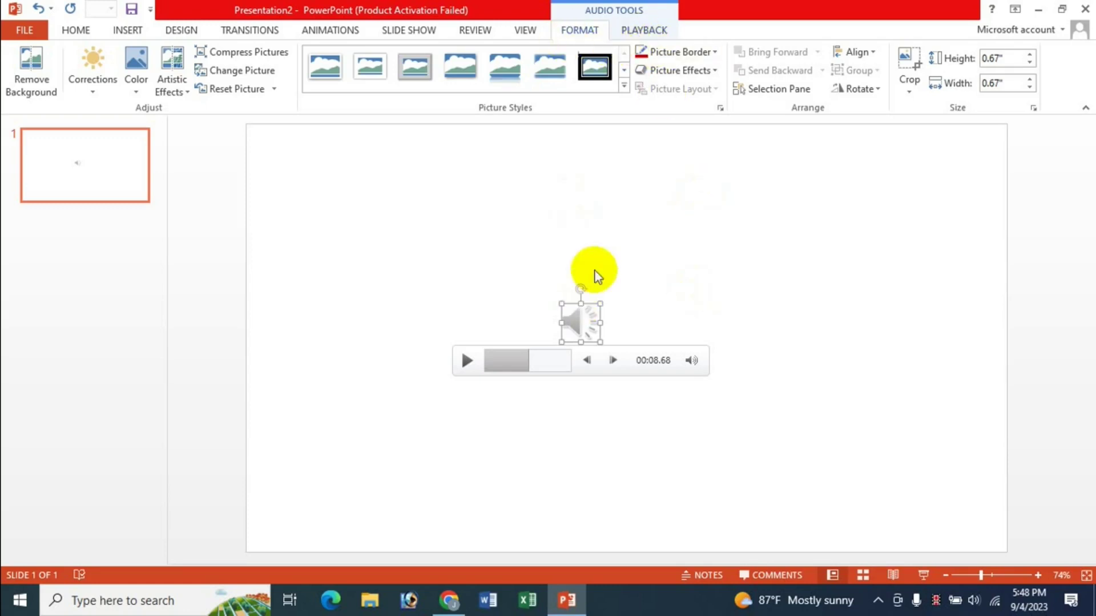
pyautogui.click(628, 203)
# Recheck the Audio dropdown and the speaker icon's format options, then return to the YouTube channel in Chrome
pyautogui.click(140, 32)
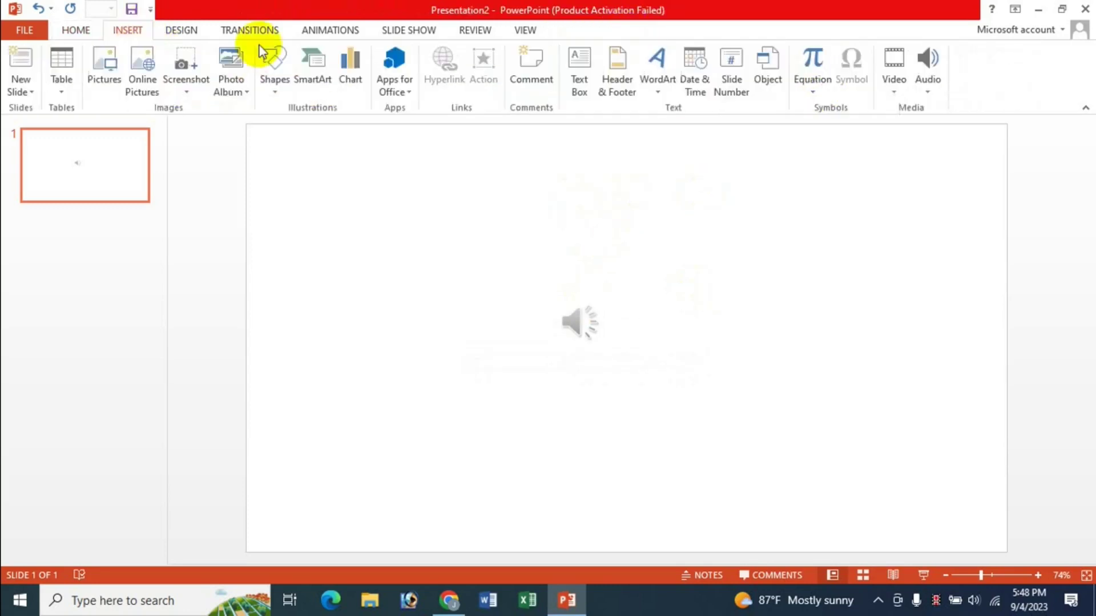
pyautogui.click(927, 83)
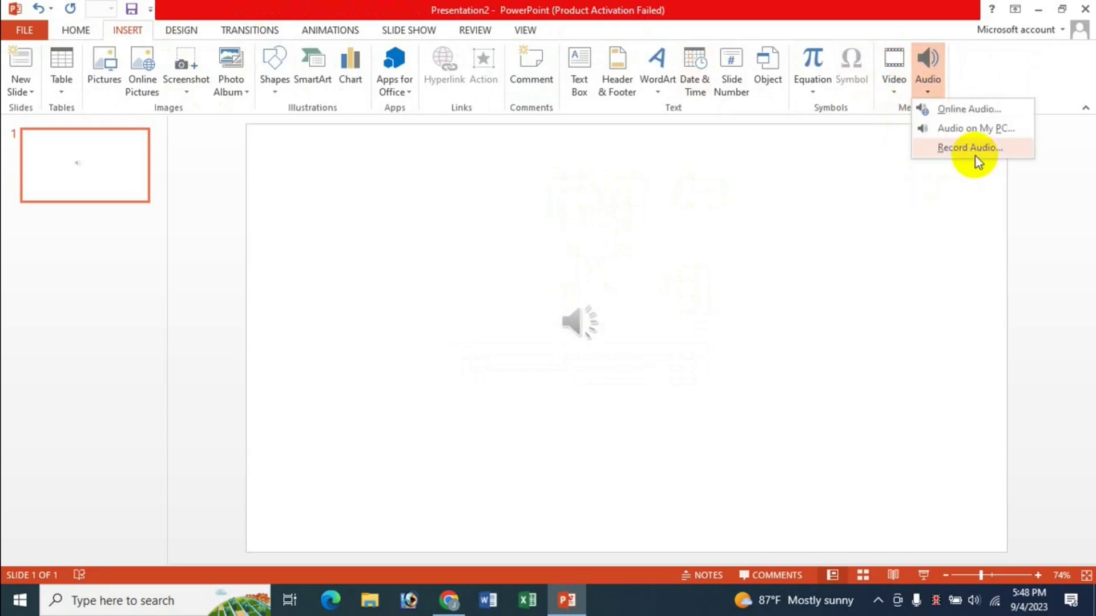
pyautogui.click(581, 313)
pyautogui.moveTo(579, 322)
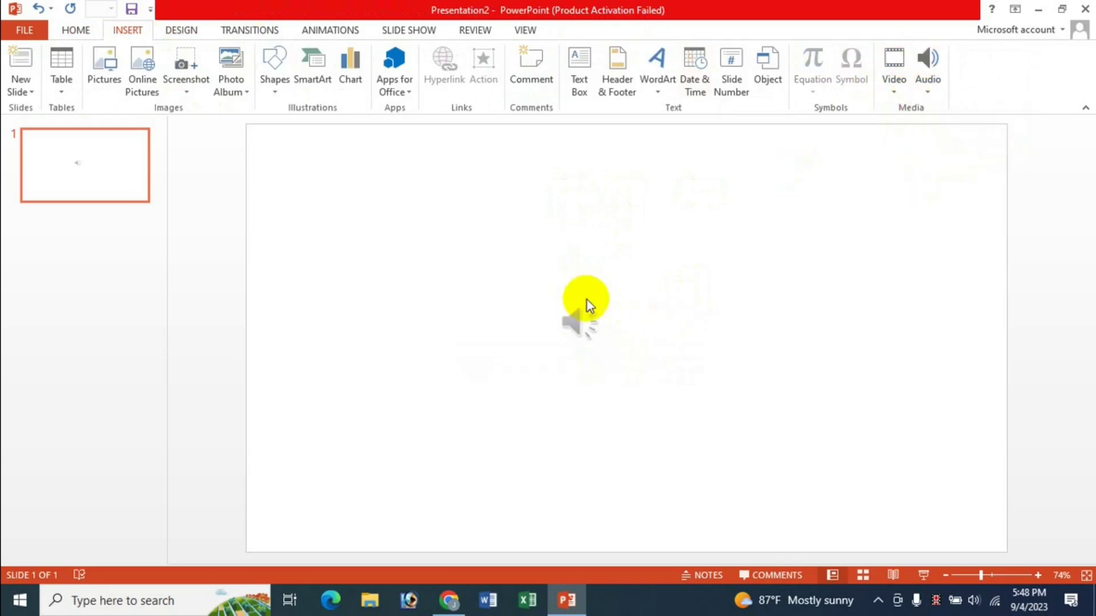
pyautogui.click(592, 317)
pyautogui.click(580, 30)
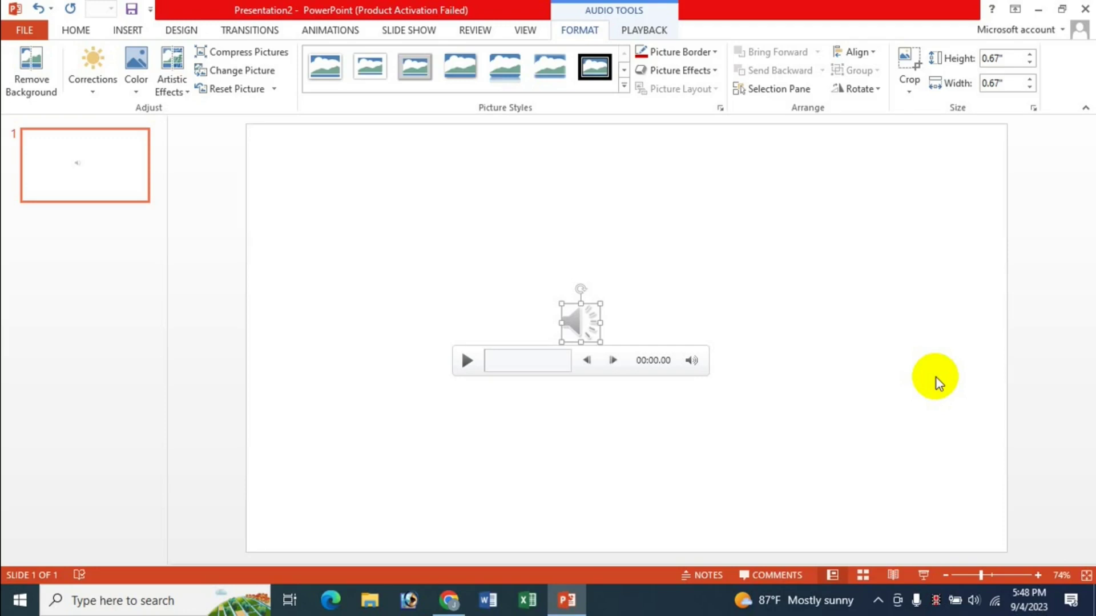
pyautogui.click(453, 596)
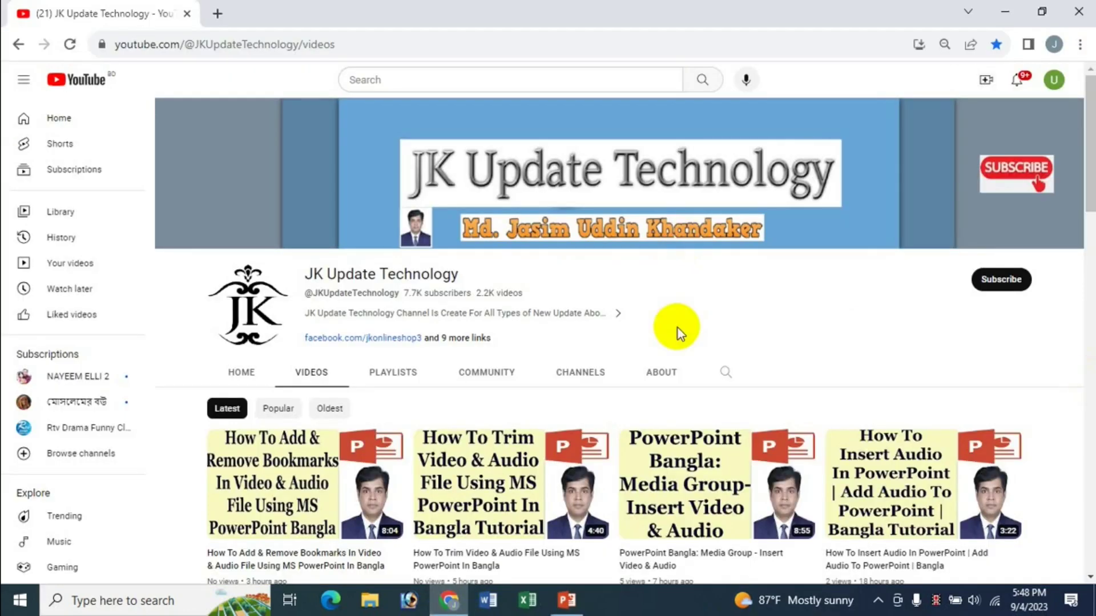